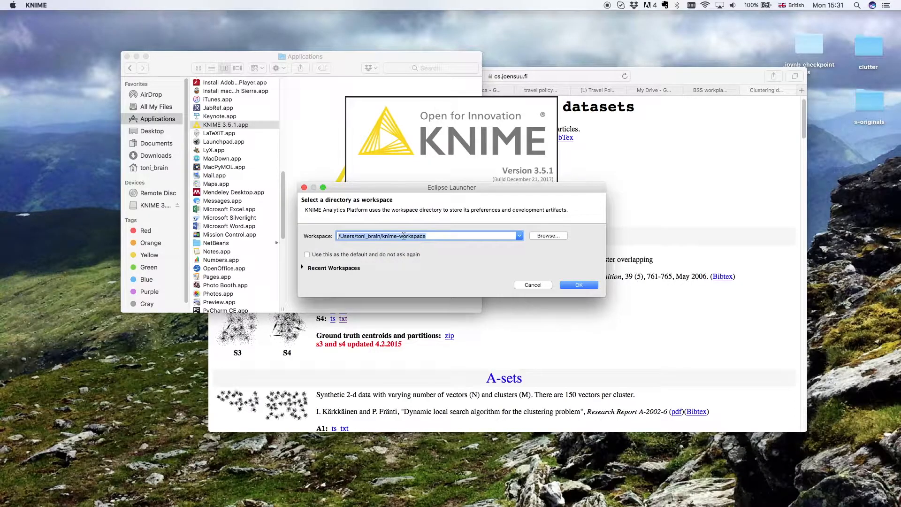
# - Launch KNIME with the default knime-workspace directory and close the welcome page
pyautogui.click(579, 286)
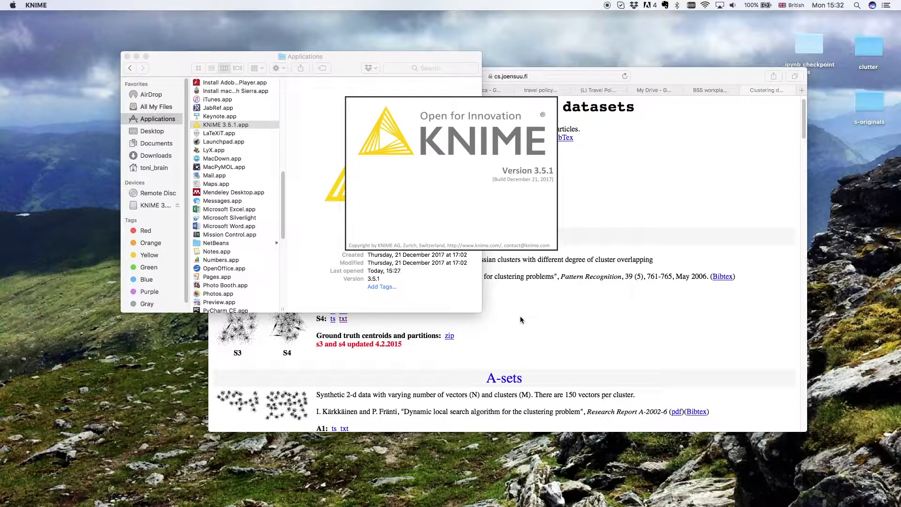
pyautogui.click(698, 176)
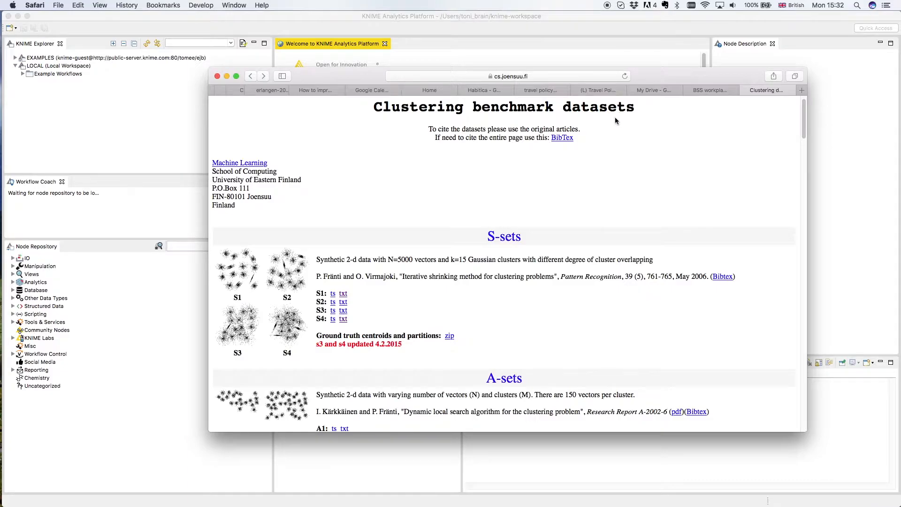
pyautogui.click(311, 28)
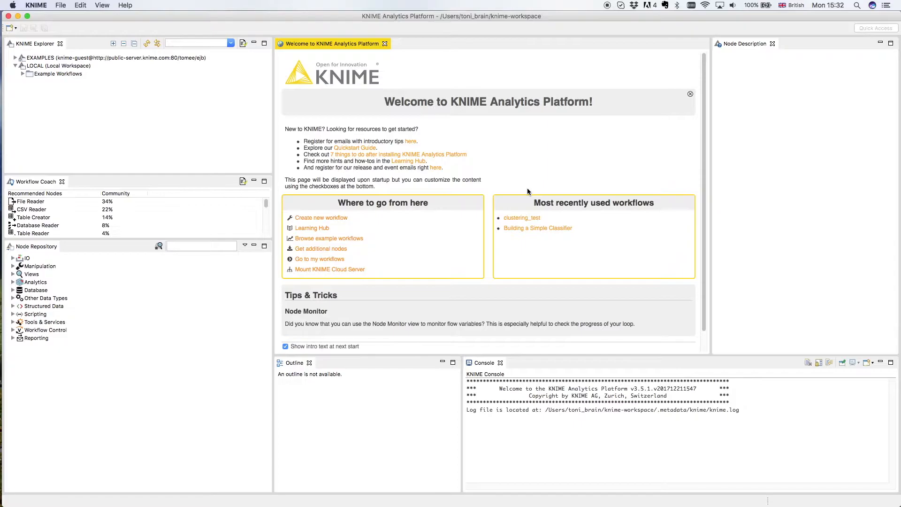
pyautogui.click(385, 44)
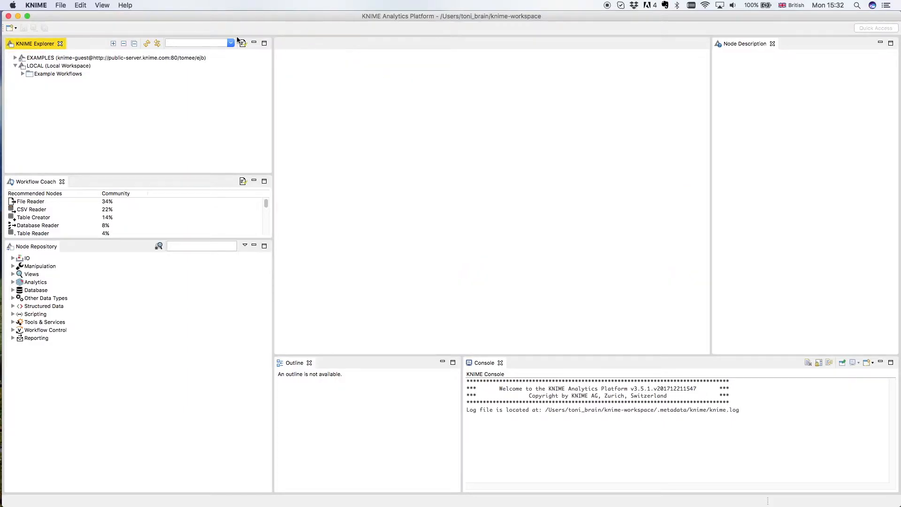
# - Create a new KNIME workflow named k-cluster in the local workspace
pyautogui.click(62, 5)
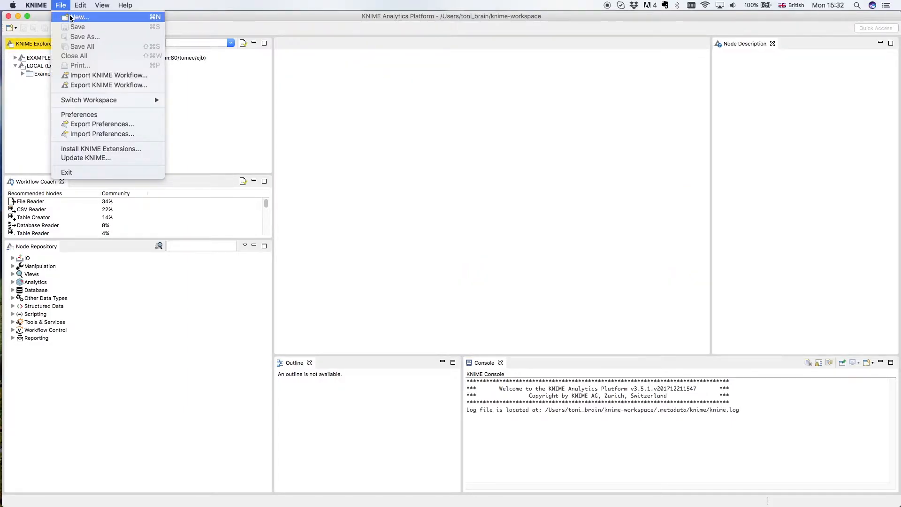
pyautogui.click(69, 17)
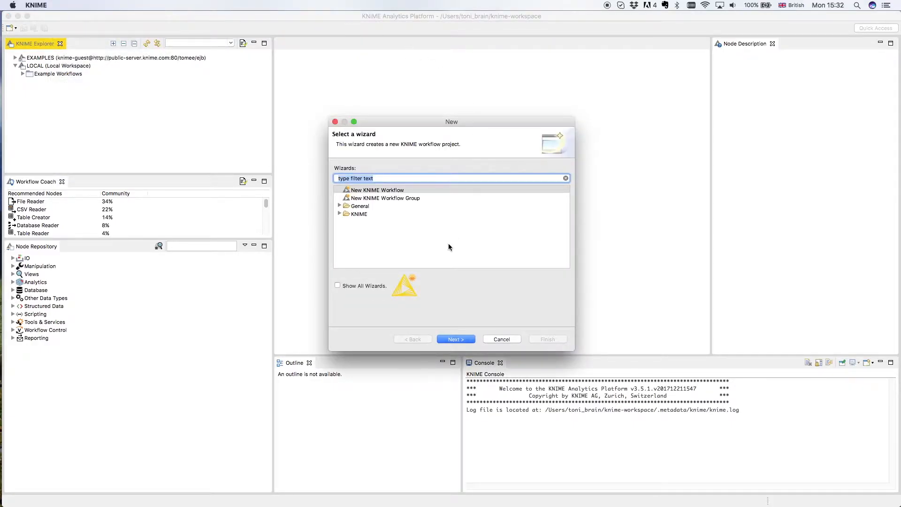
pyautogui.click(458, 339)
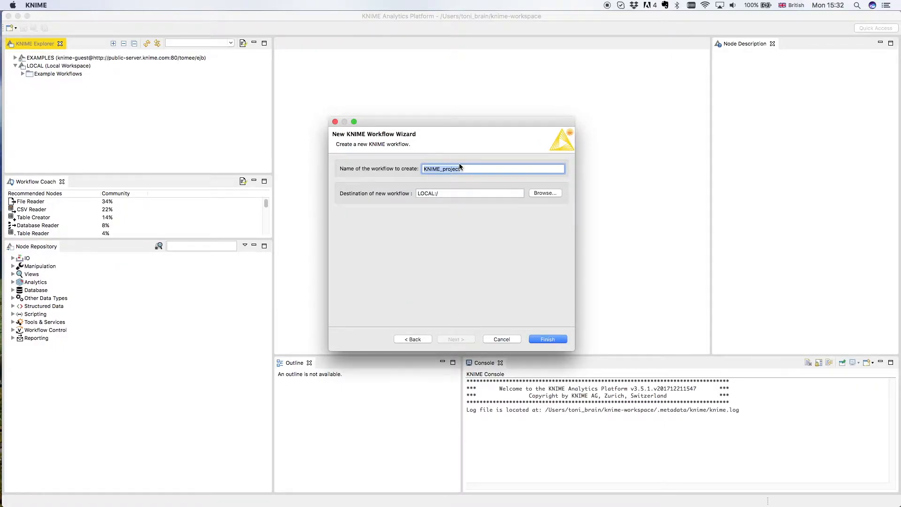
pyautogui.click(390, 169)
pyautogui.write('k-cluster')
pyautogui.click(547, 339)
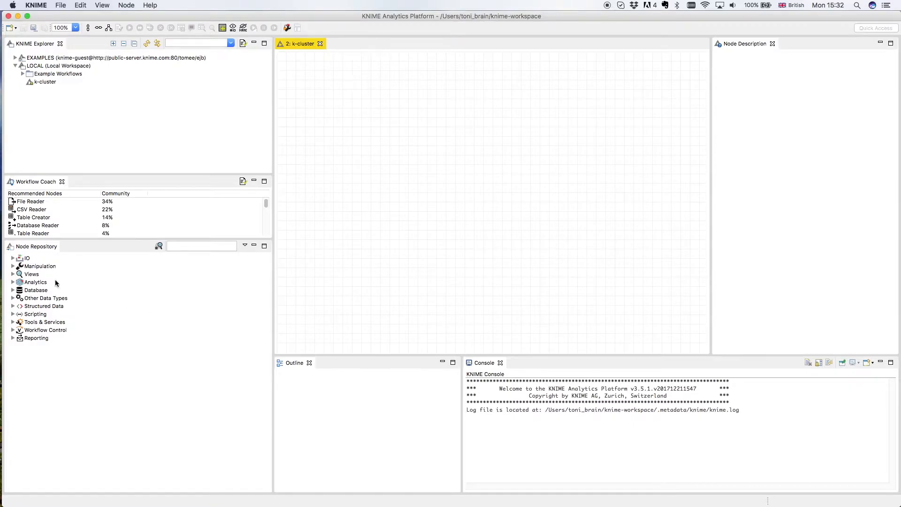
# - Add a File Reader node from the IO Read category to the k-cluster workflow canvas
pyautogui.click(45, 75)
pyautogui.click(44, 83)
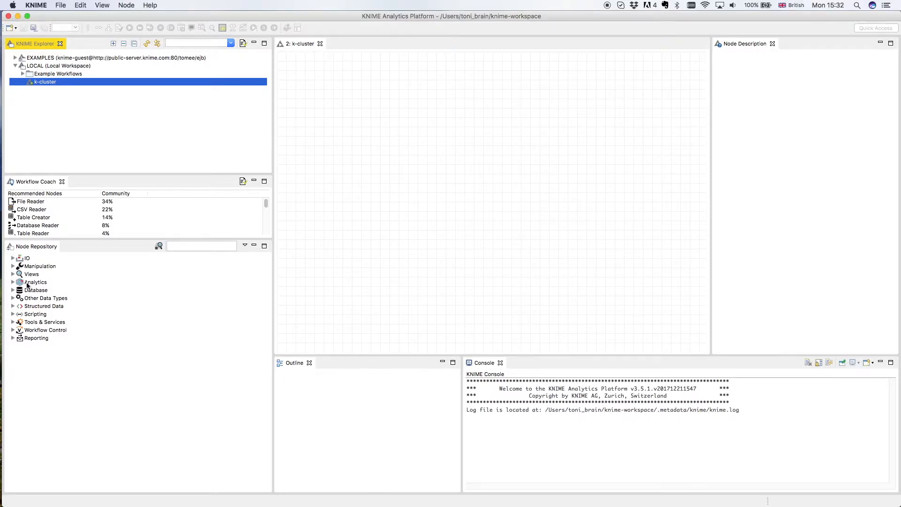
pyautogui.click(12, 260)
pyautogui.click(12, 259)
pyautogui.click(22, 266)
pyautogui.click(21, 267)
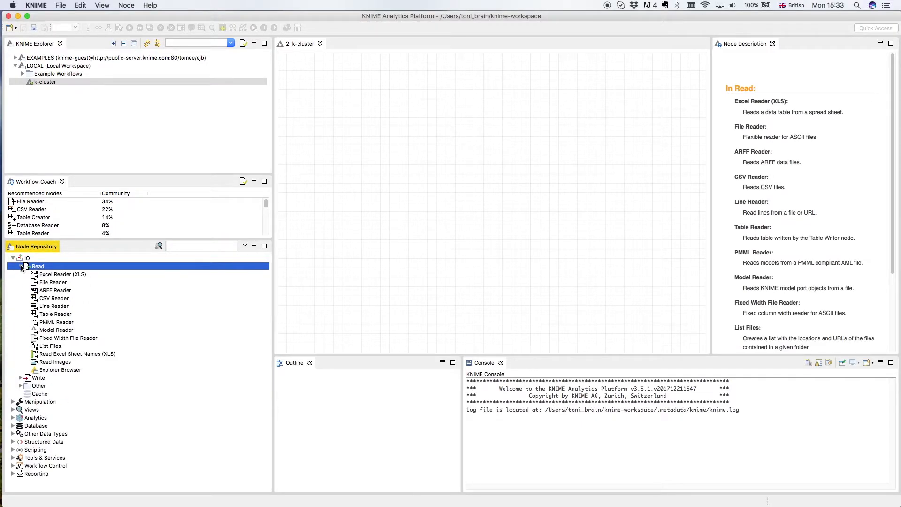
pyautogui.moveTo(47, 282); pyautogui.dragTo(344, 192)
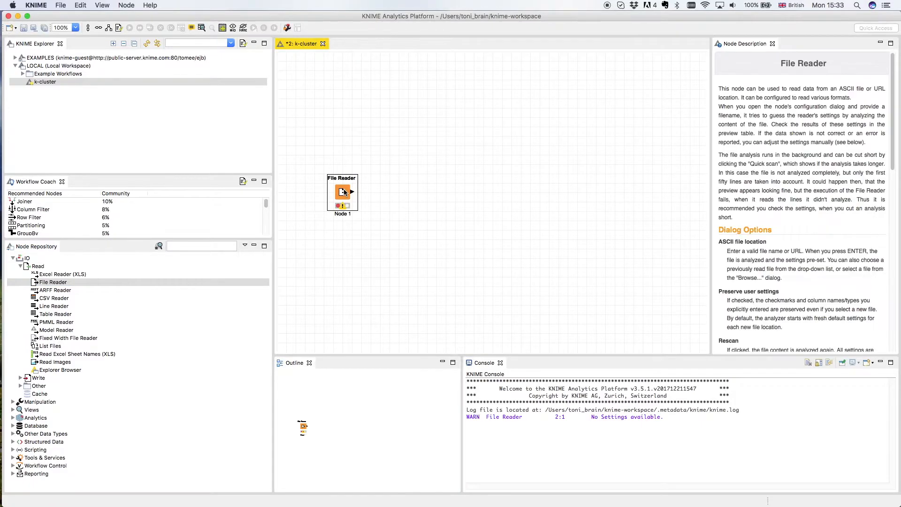
# - Open the File Reader configuration and select test.txt from the s-originals folder on the Desktop
pyautogui.rightClick(345, 188)
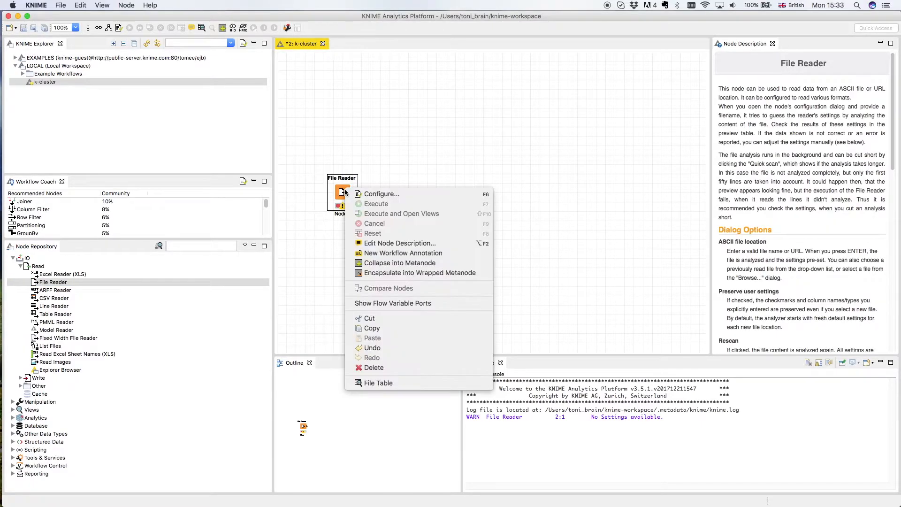
pyautogui.click(382, 196)
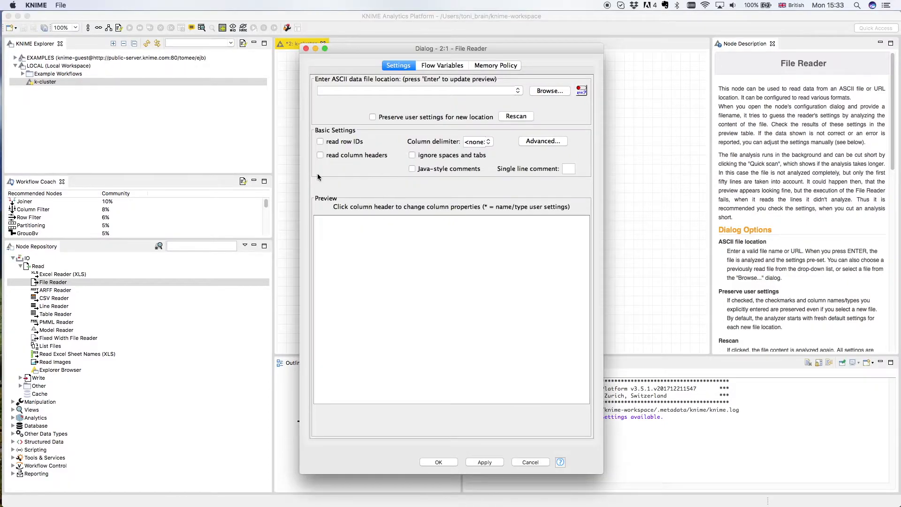
pyautogui.click(550, 91)
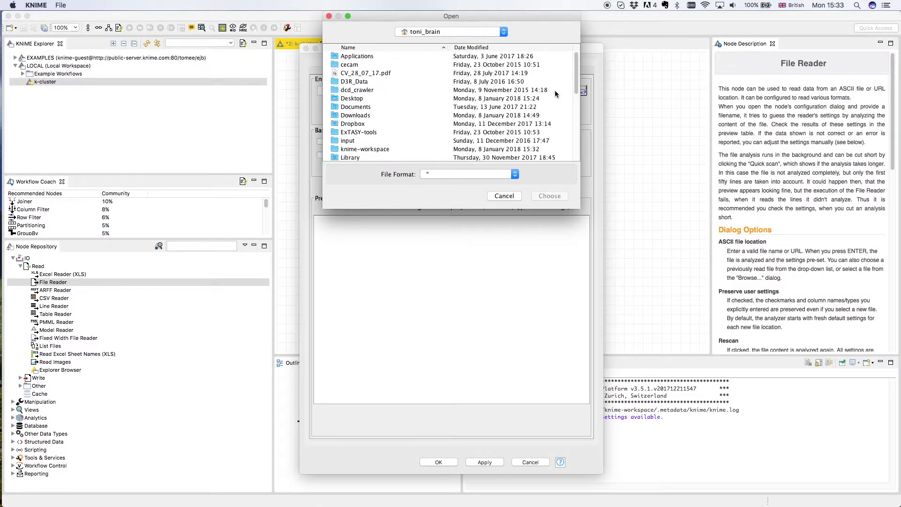
pyautogui.click(351, 99)
pyautogui.doubleClick(350, 100)
pyautogui.doubleClick(350, 65)
pyautogui.click(348, 57)
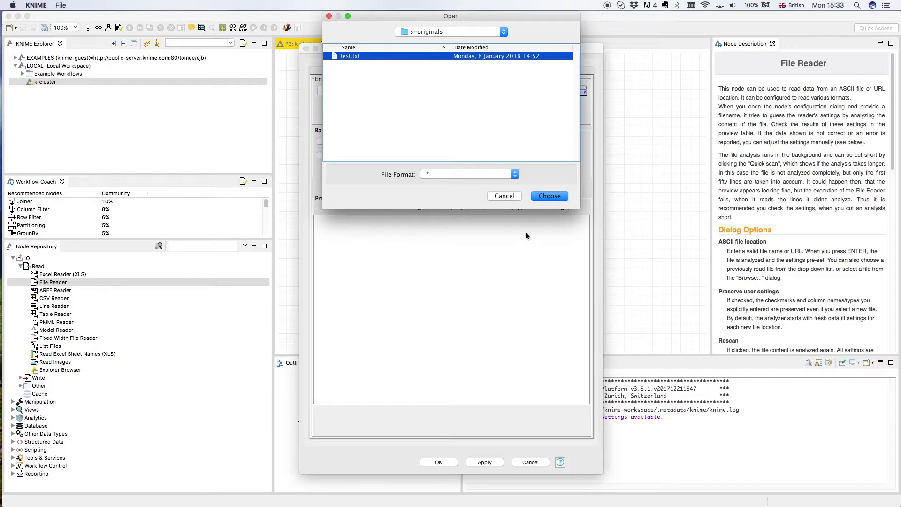
pyautogui.click(549, 196)
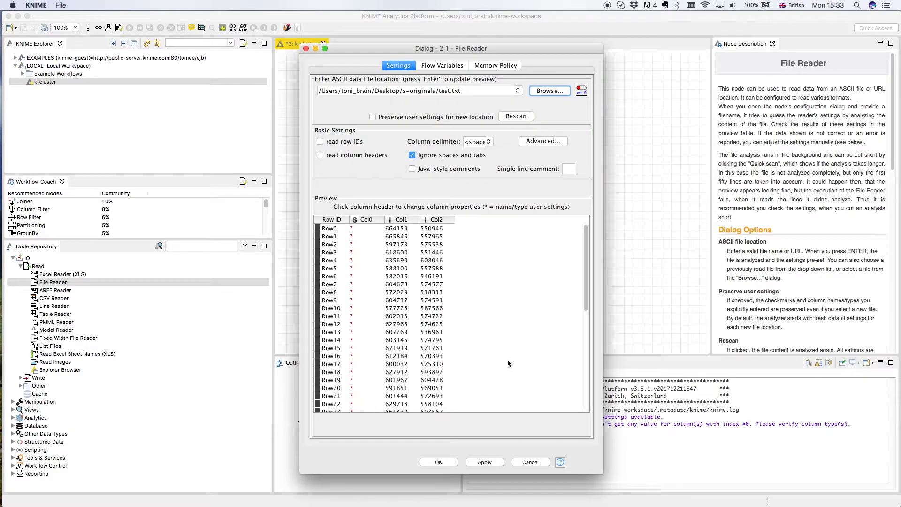
# - Exclude column Col0 from the output table and apply the File Reader settings
pyautogui.click(367, 220)
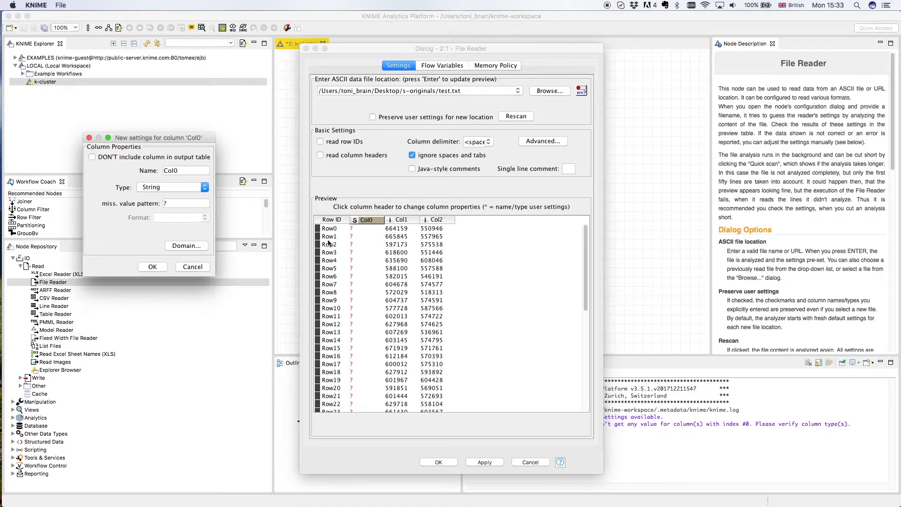
pyautogui.click(92, 157)
pyautogui.click(152, 267)
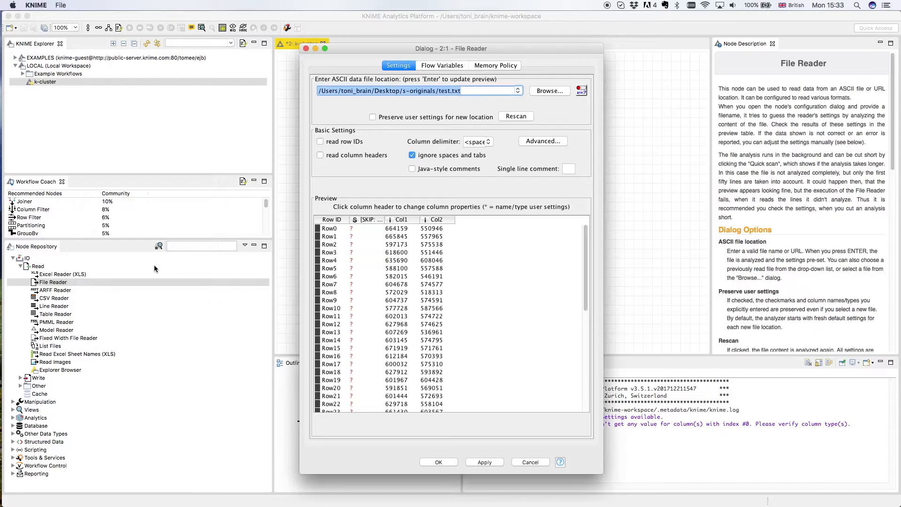
pyautogui.click(488, 462)
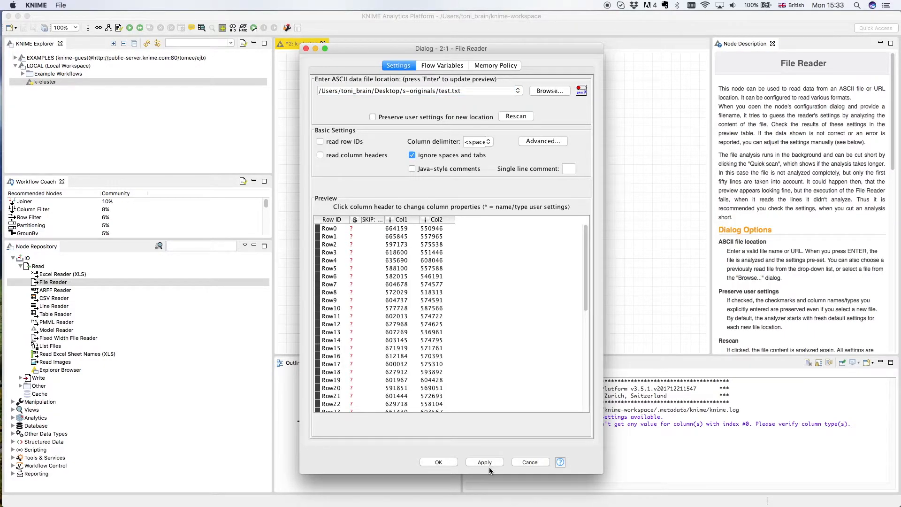
pyautogui.click(437, 463)
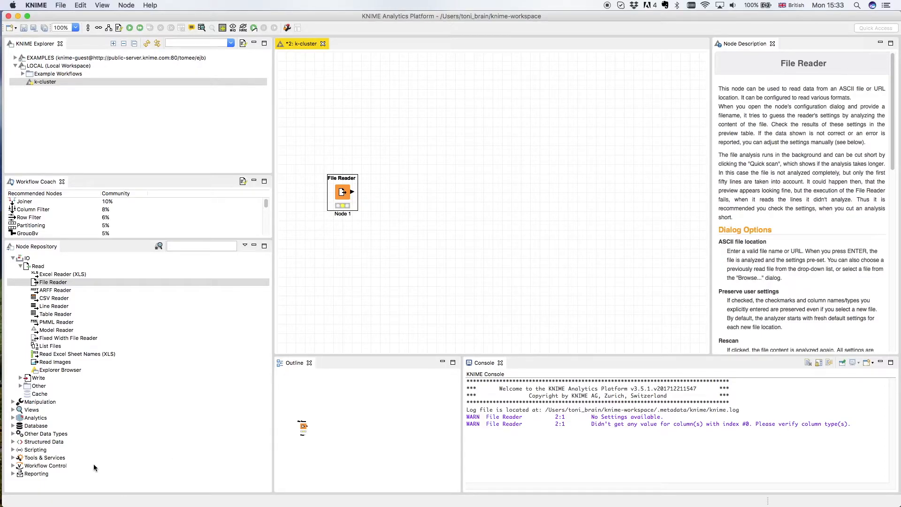
# - Search the node repository for k-mea and place a k-Means node to the right of the File Reader
pyautogui.click(213, 246)
pyautogui.write('k-mea')
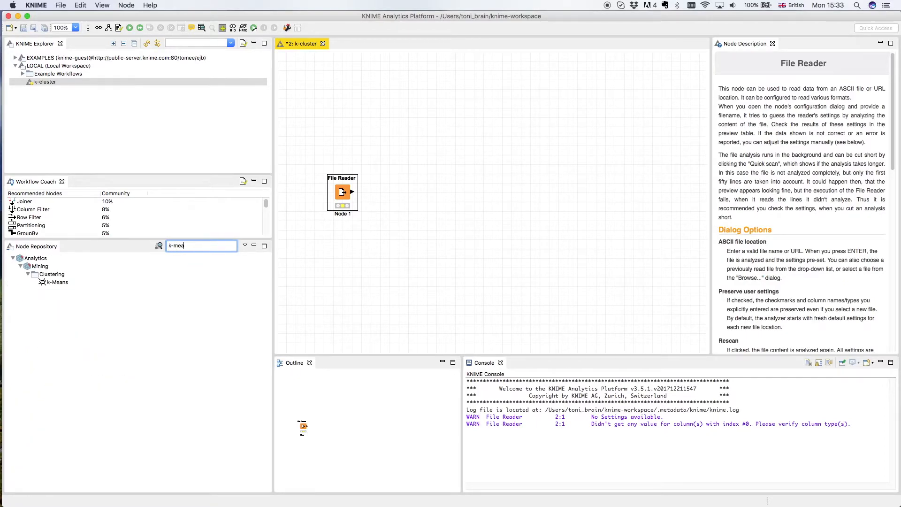
pyautogui.click(54, 283)
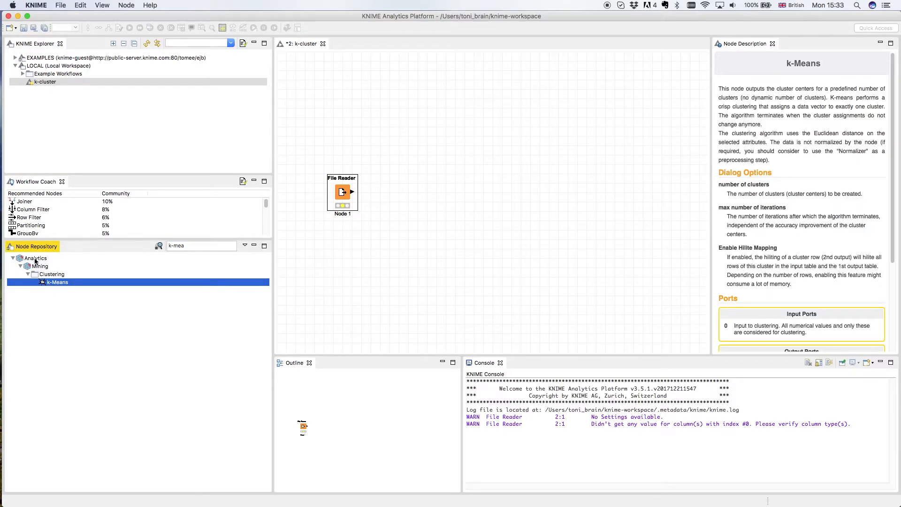
pyautogui.moveTo(52, 283); pyautogui.dragTo(439, 199)
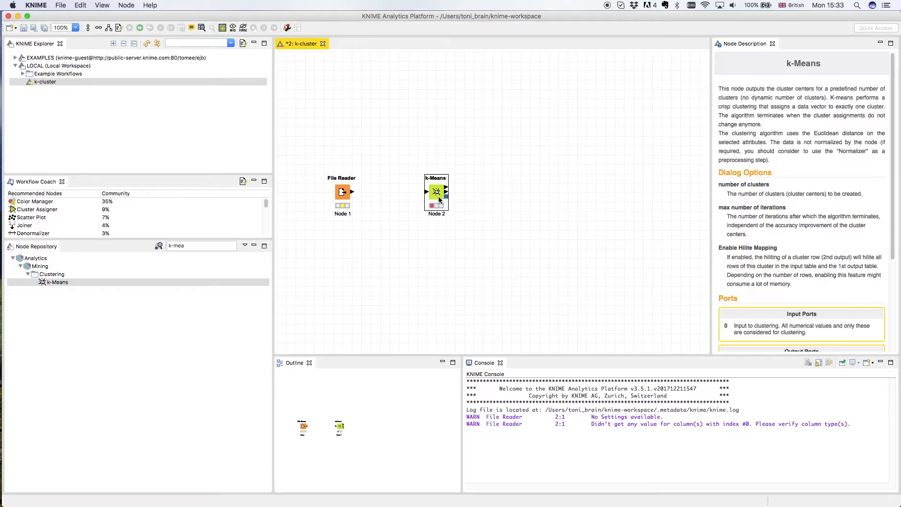
# - Search for colo and place a Color Manager node to the right of k-Means
pyautogui.click(164, 246)
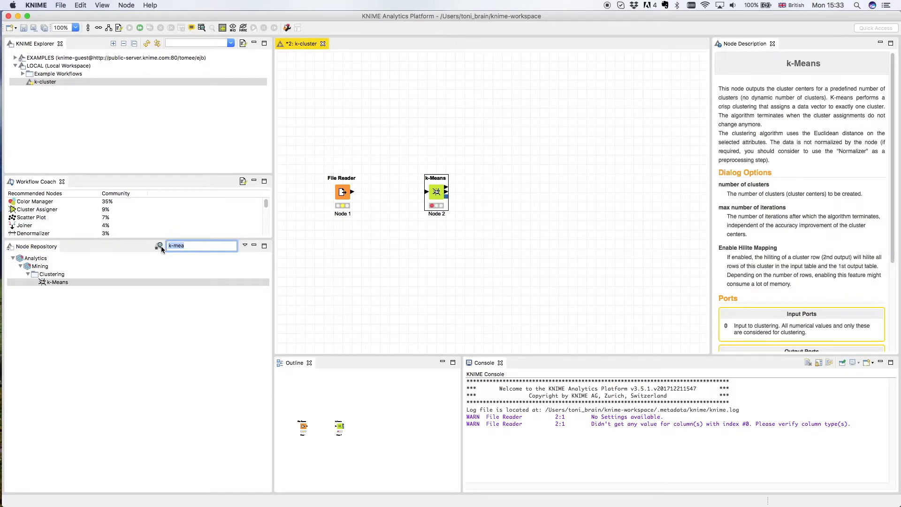
pyautogui.write('colo')
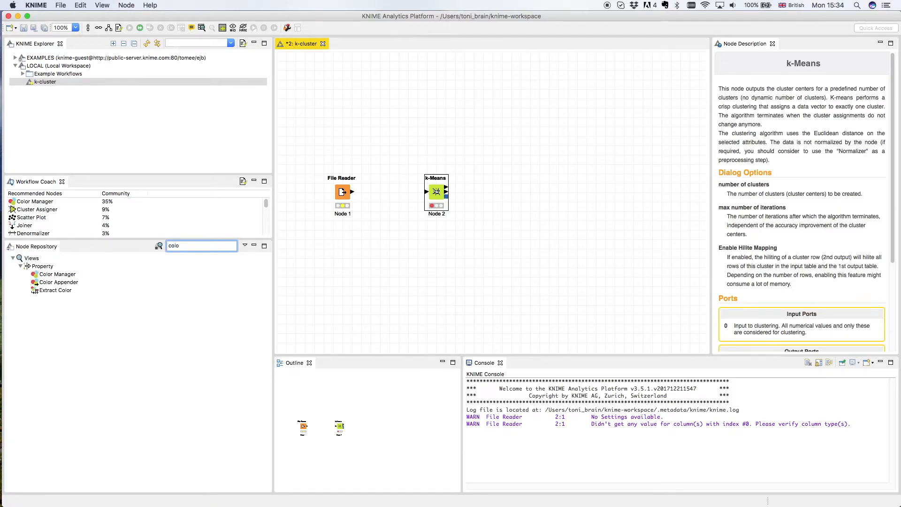
pyautogui.moveTo(58, 275); pyautogui.dragTo(531, 199)
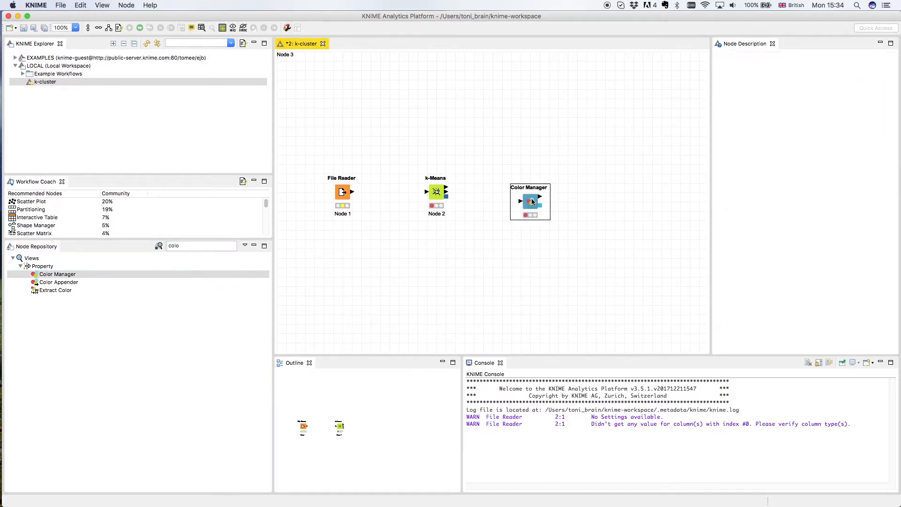
pyautogui.moveTo(532, 198); pyautogui.dragTo(531, 188)
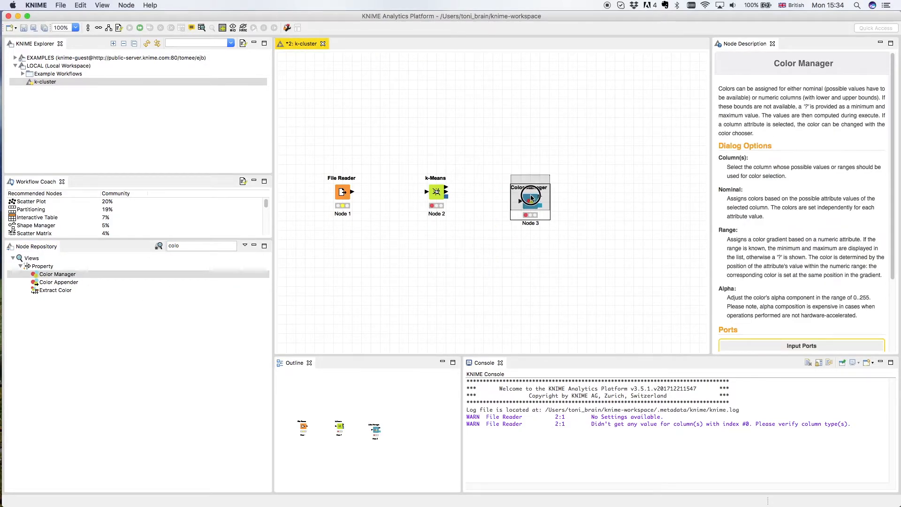
# - Search for scatter and place a Scatter Plot node above and to the right of the Color Manager
pyautogui.click(197, 246)
pyautogui.press('super+a')
pyautogui.write('s')
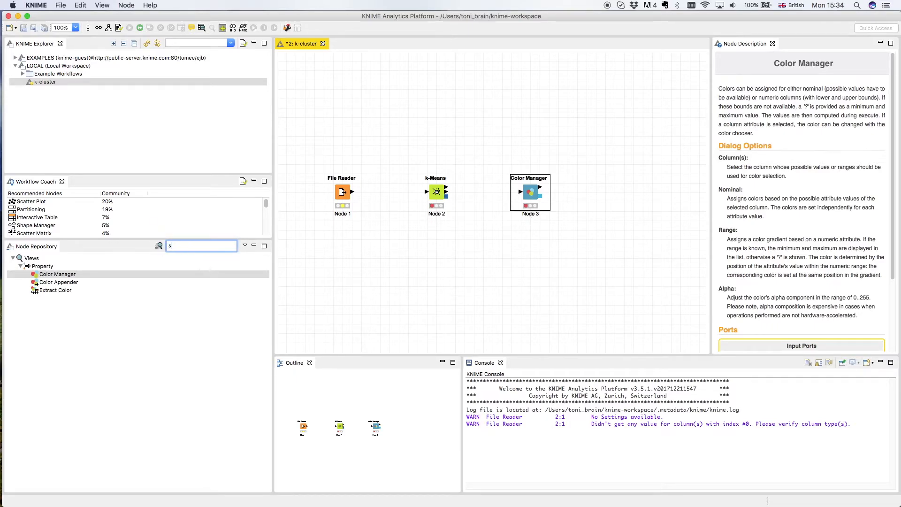
pyautogui.write('catter')
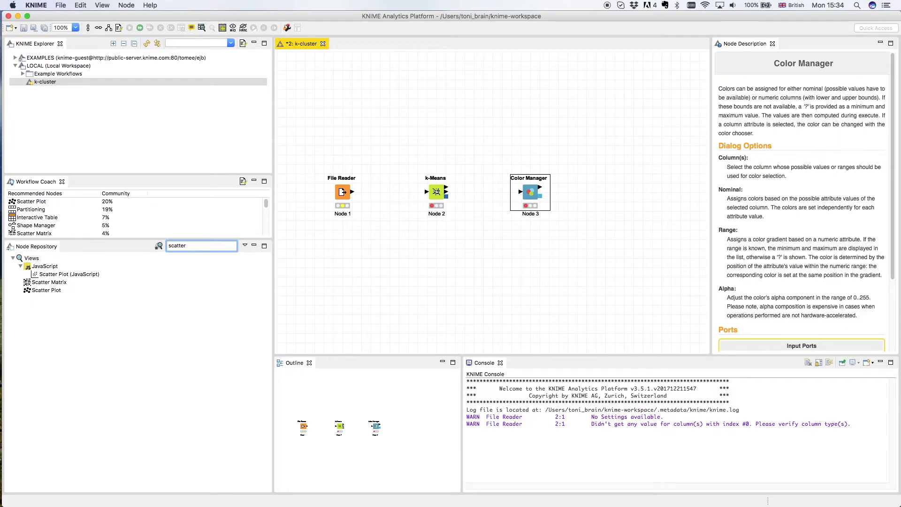
pyautogui.click(56, 274)
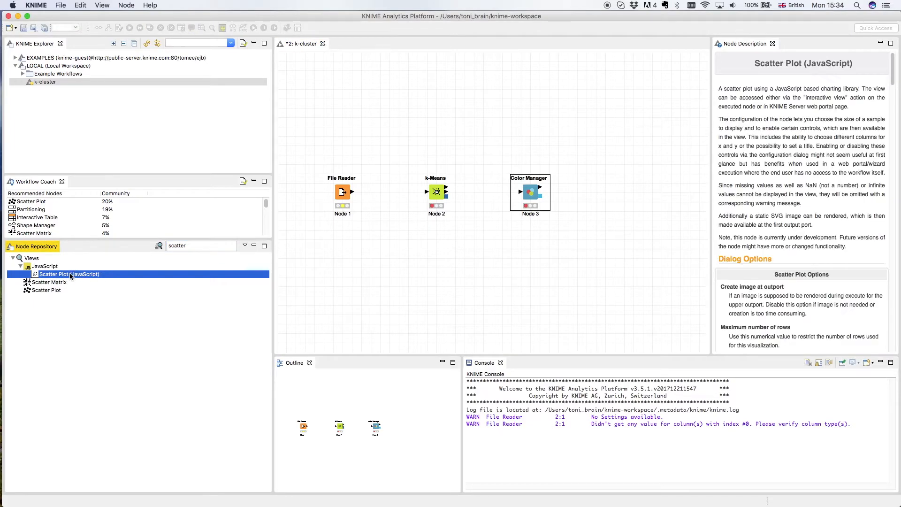
pyautogui.click(47, 290)
pyautogui.moveTo(43, 291); pyautogui.dragTo(640, 149)
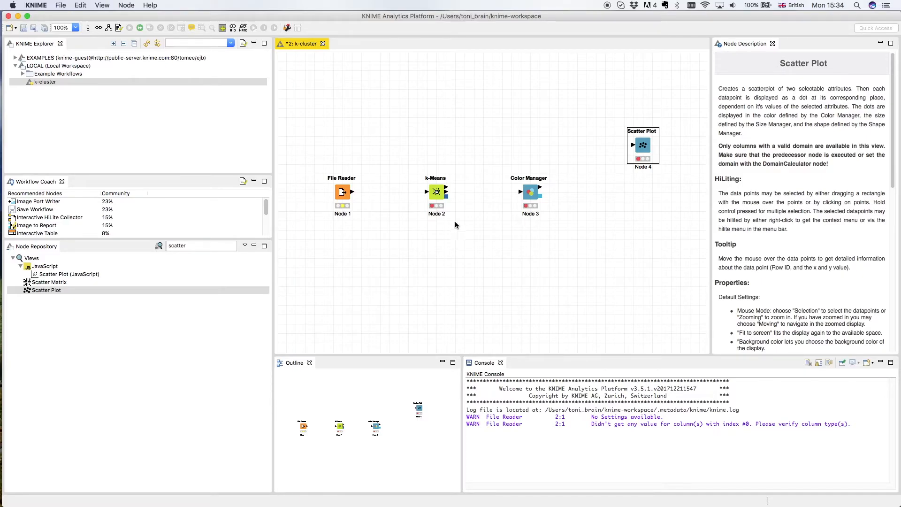
# - Connect the nodes in a chain: File Reader to k-Means, k-Means to Color Manager, Color Manager to Scatter Plot
pyautogui.moveTo(353, 193); pyautogui.dragTo(426, 196)
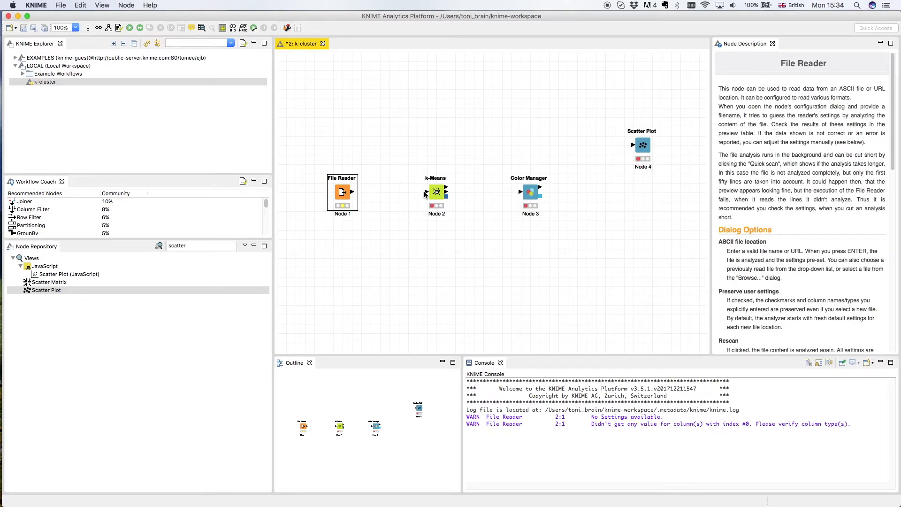
pyautogui.moveTo(353, 193); pyautogui.dragTo(433, 193)
pyautogui.moveTo(447, 190); pyautogui.dragTo(635, 148)
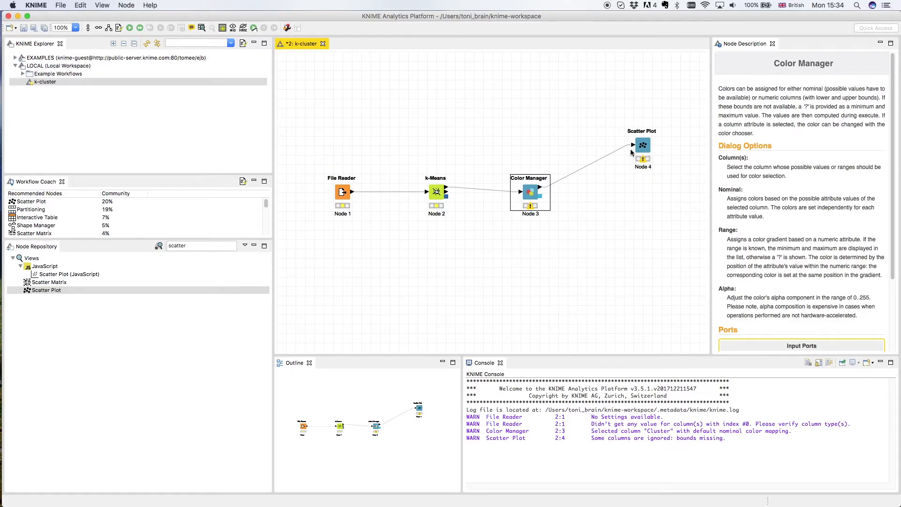
# - Execute the File Reader node
pyautogui.rightClick(343, 192)
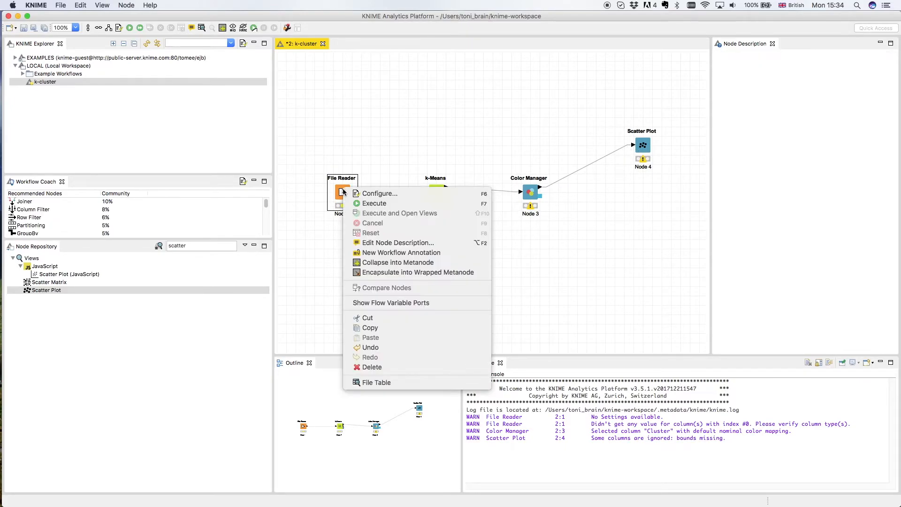
pyautogui.click(365, 203)
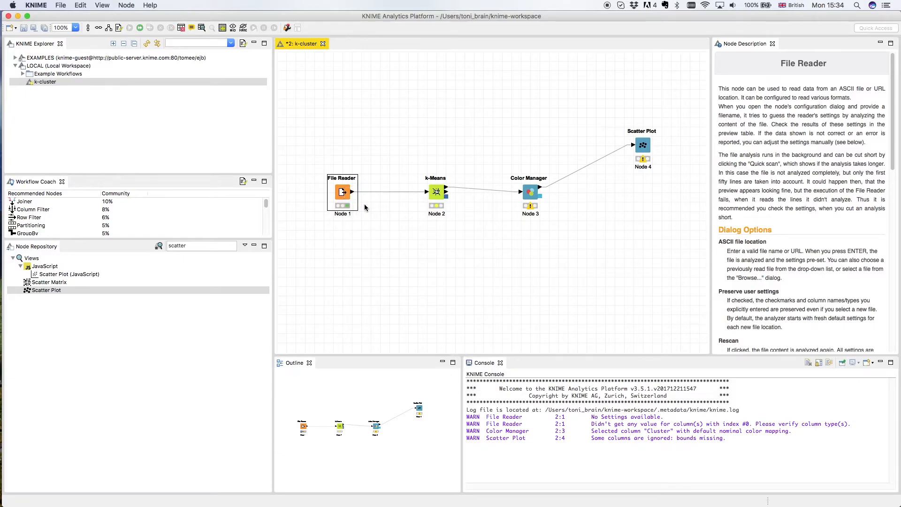
# - Execute the k-Means, Color Manager and Scatter Plot nodes one after another
pyautogui.rightClick(436, 195)
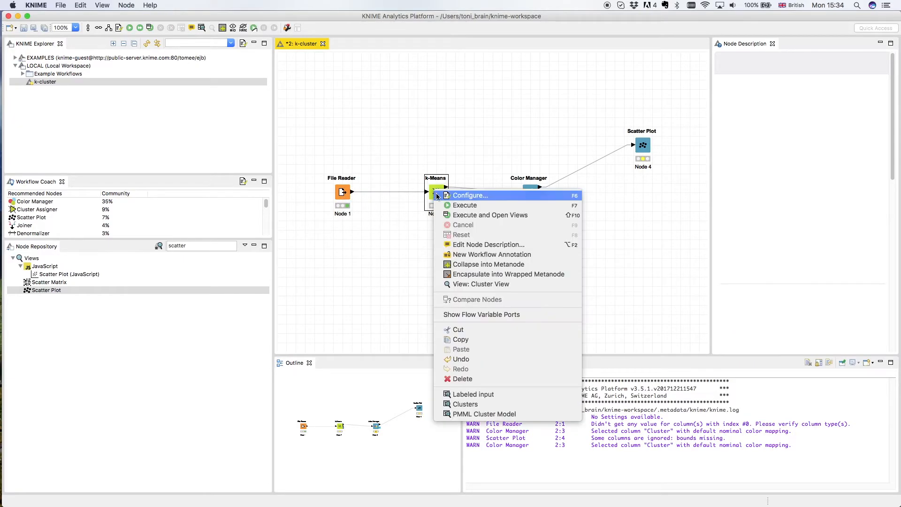
pyautogui.click(450, 205)
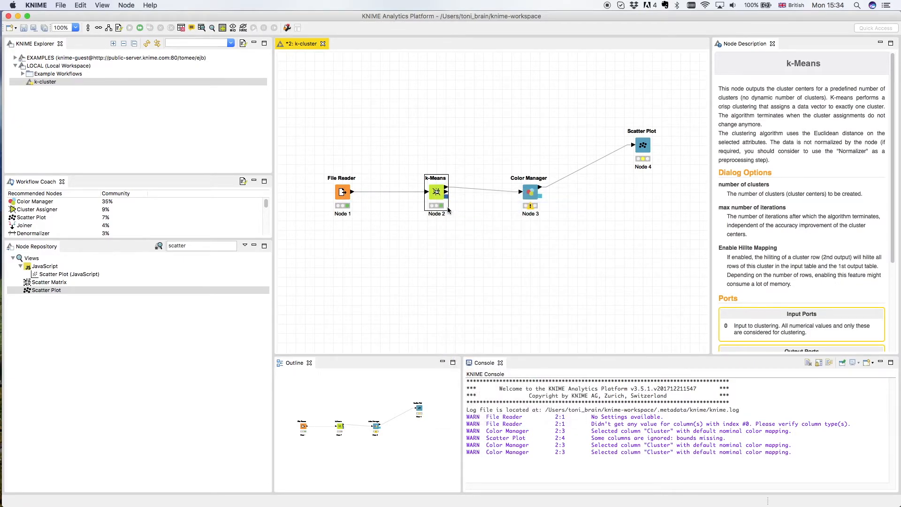
pyautogui.rightClick(529, 193)
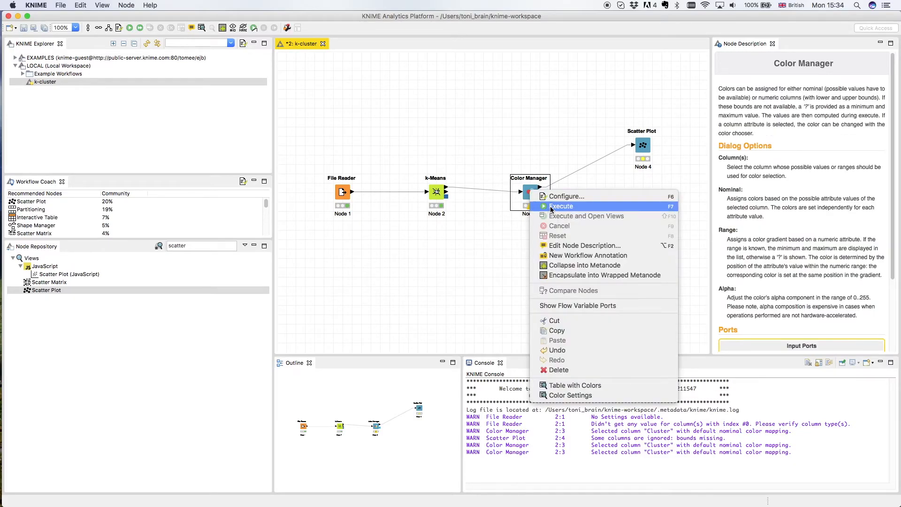
pyautogui.click(552, 206)
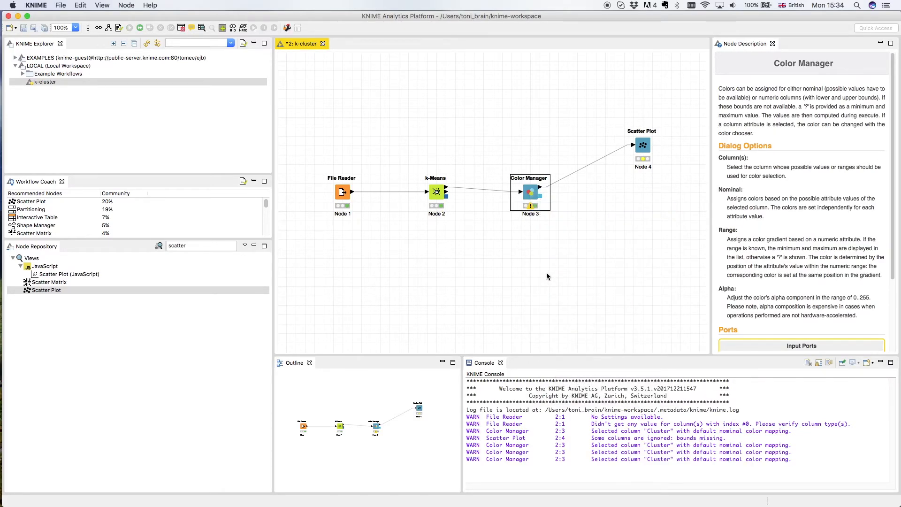
pyautogui.moveTo(531, 209)
pyautogui.rightClick(644, 146)
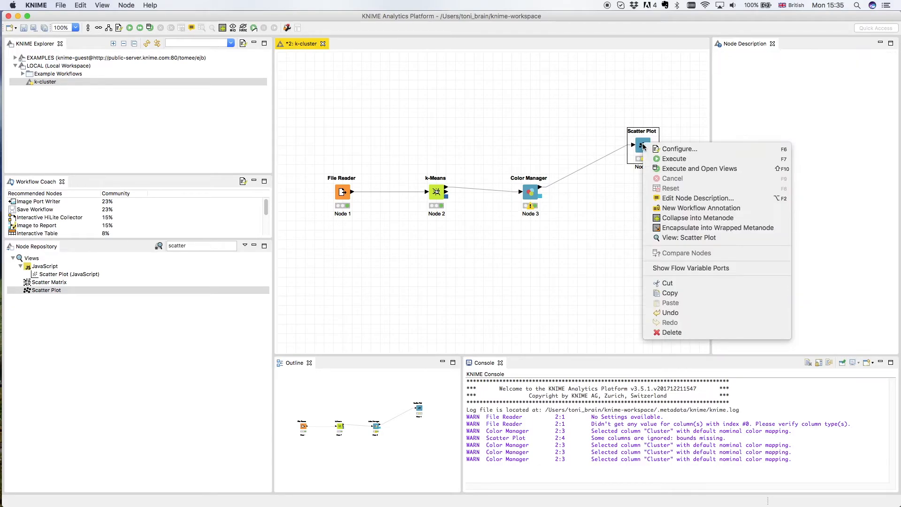
pyautogui.click(675, 160)
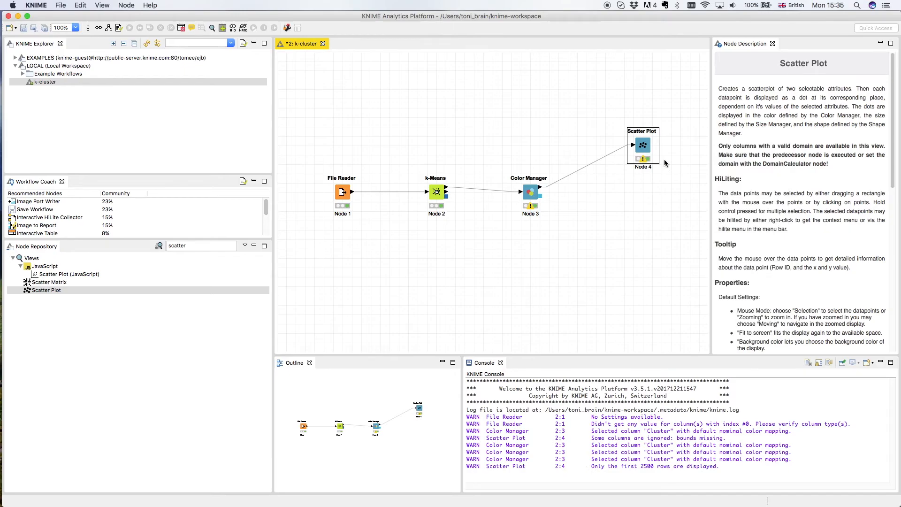
# - Inspect the Scatter Plot node's settings without changing them, then open its scatter plot view of the coloured clusters
pyautogui.moveTo(644, 161)
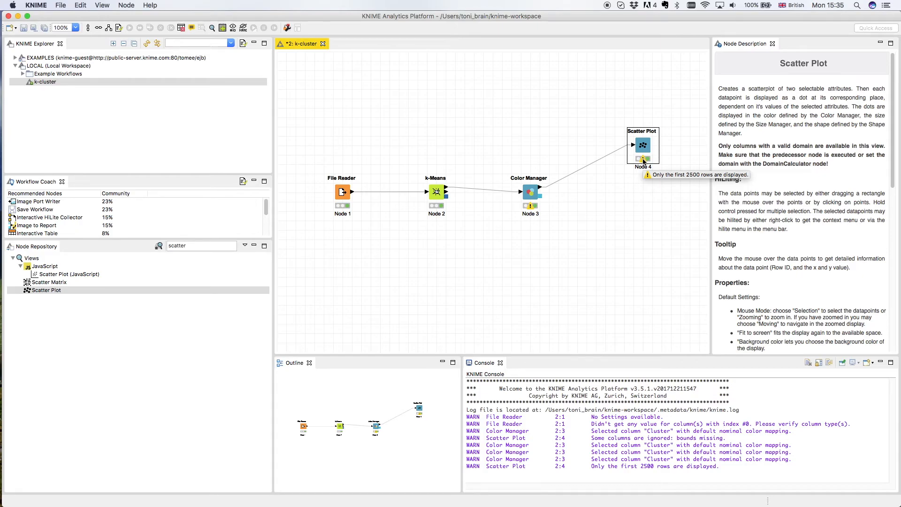
pyautogui.rightClick(644, 148)
pyautogui.click(659, 154)
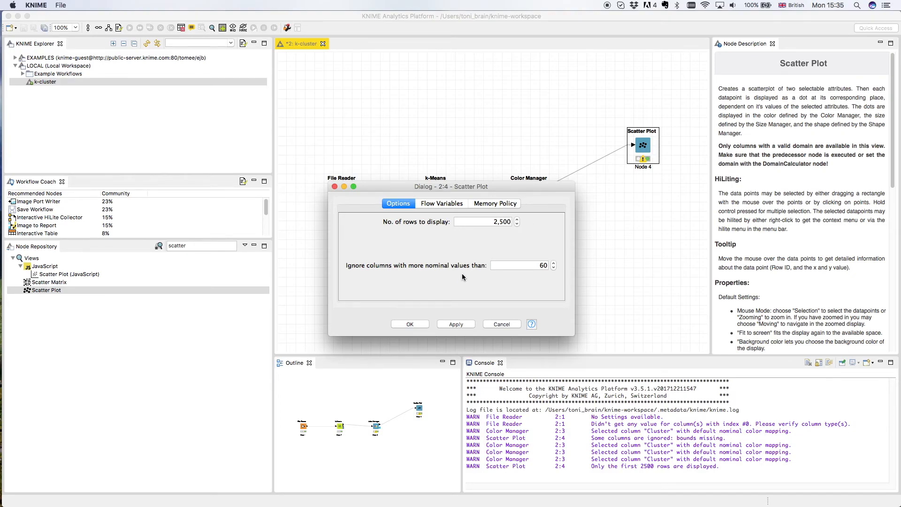
pyautogui.click(408, 326)
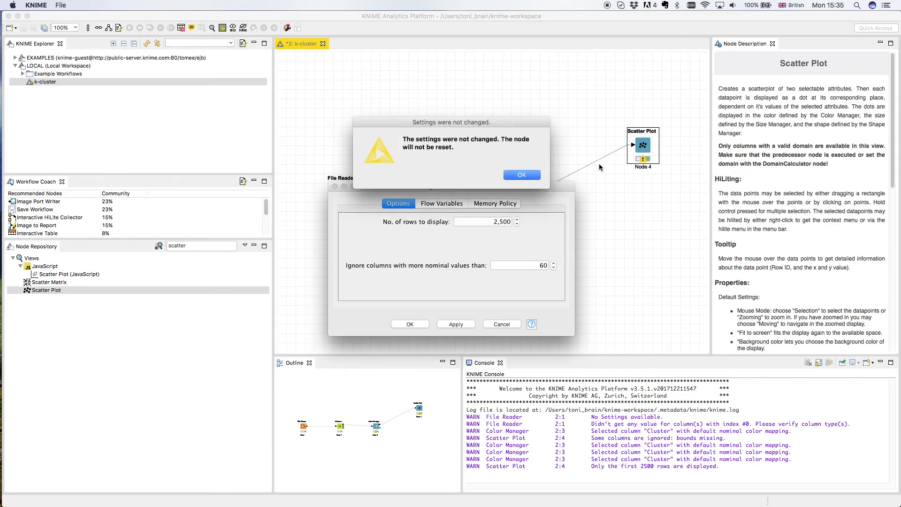
pyautogui.click(532, 174)
pyautogui.rightClick(649, 145)
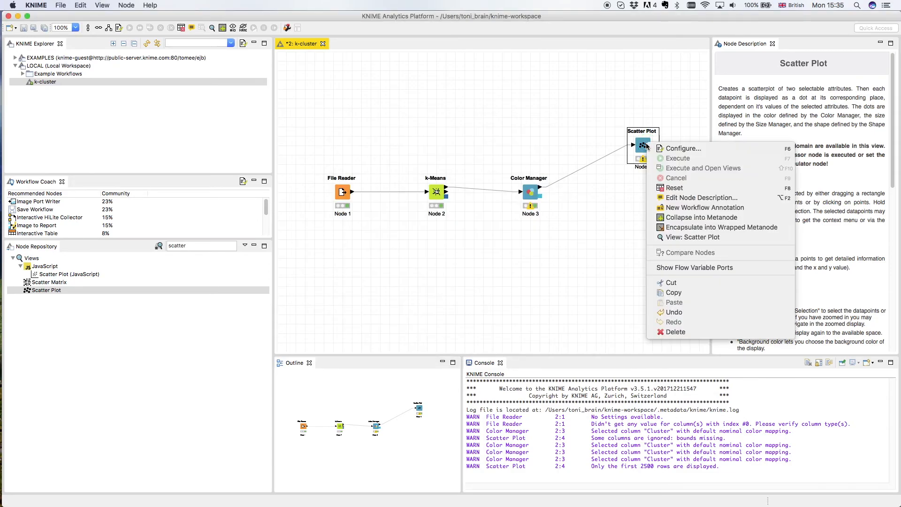
pyautogui.click(688, 237)
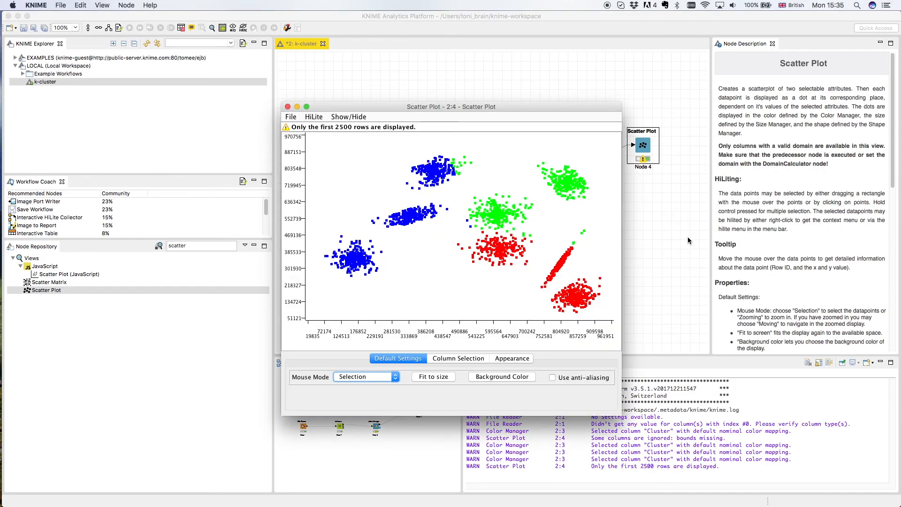